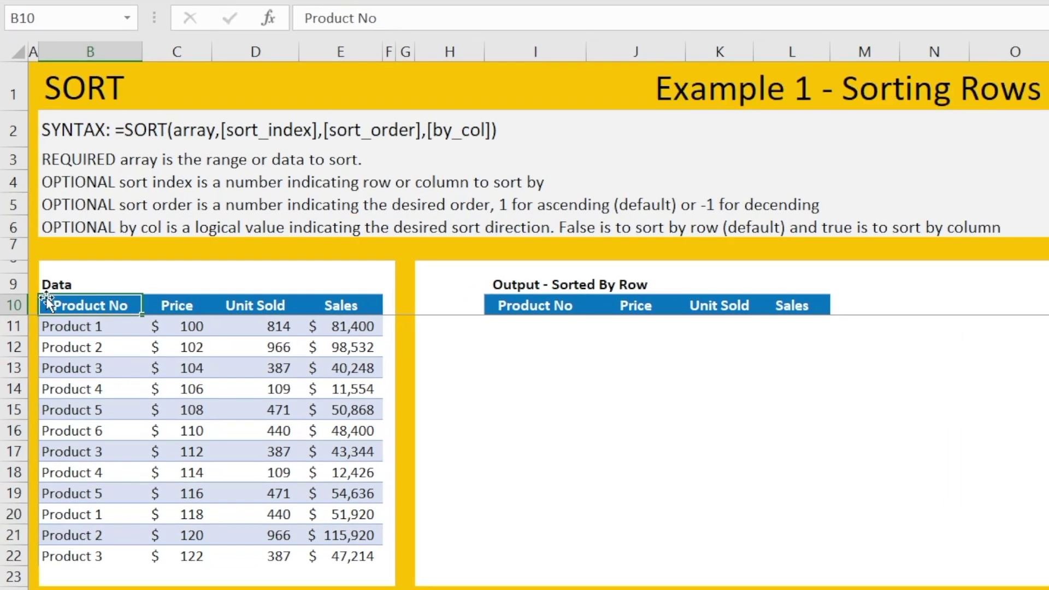
Select the Data table B10:E22 as the source and I11 as the output cell
left_click(39, 291)
left_click_drag(55, 280, 344, 564)
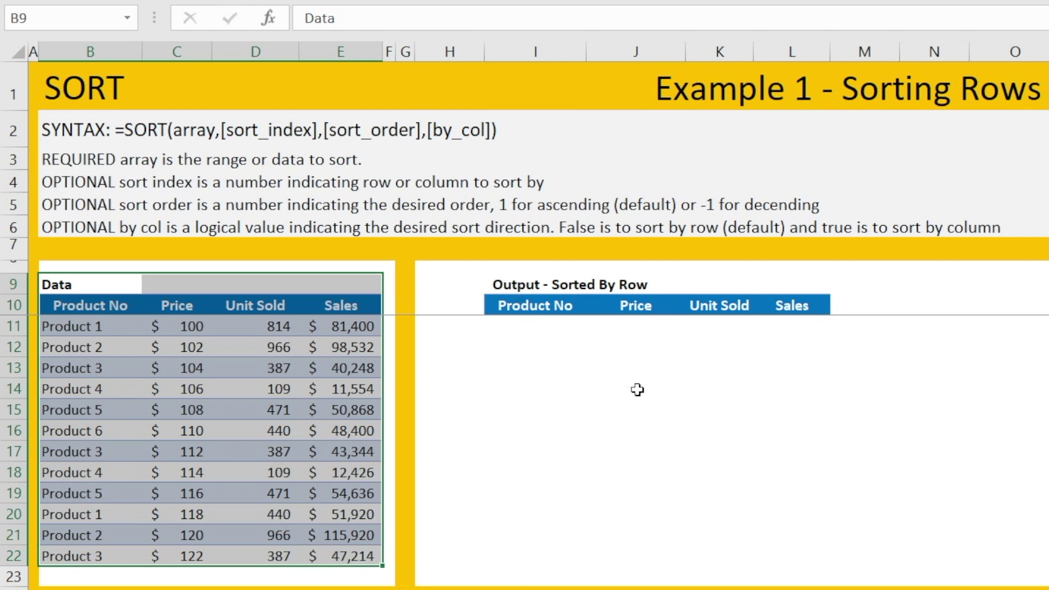
left_click(511, 330)
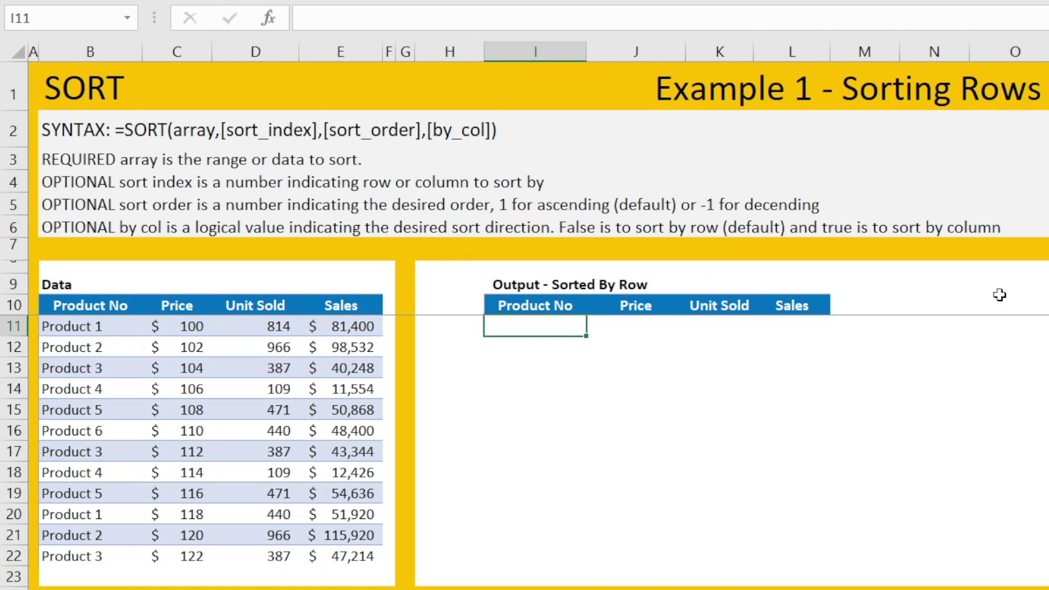
left_click_drag(102, 303, 334, 541)
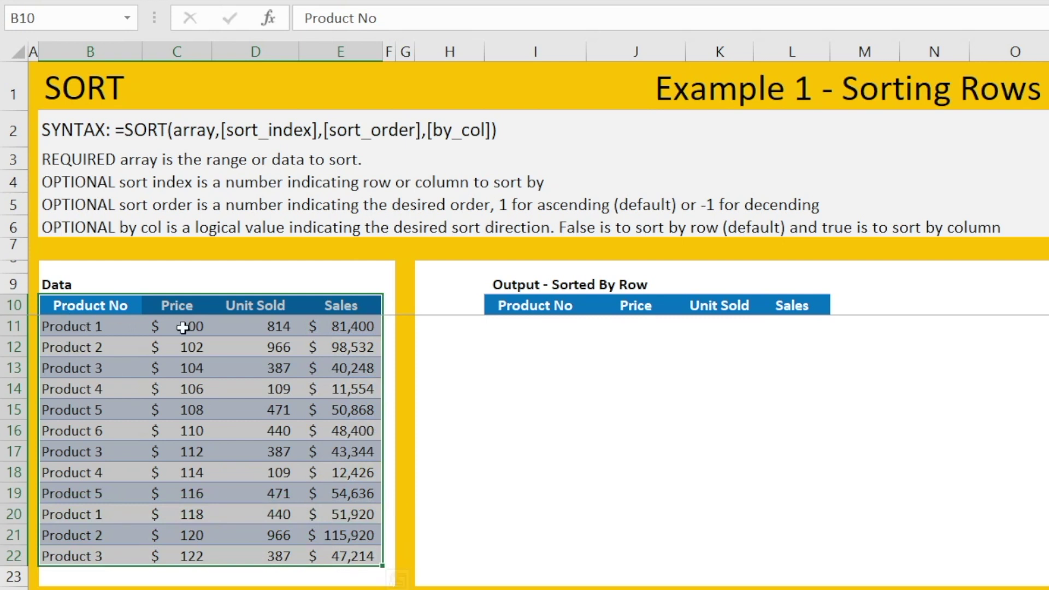
Enter =SORT(B10:E22,1) in I11, spilling rows by Product No with the header landing in row 23
left_click(537, 335)
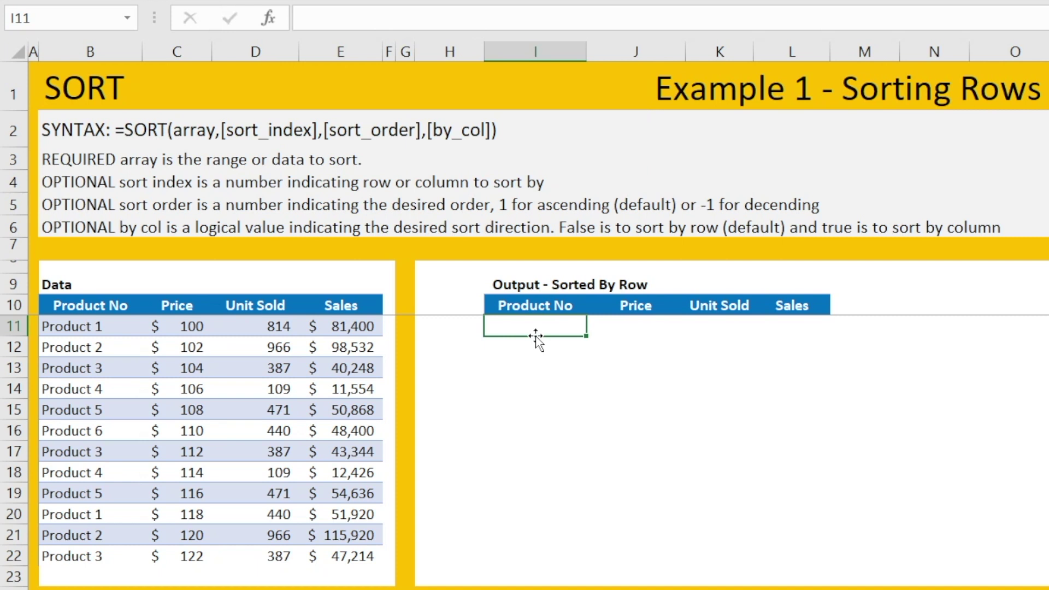
type("=sort(")
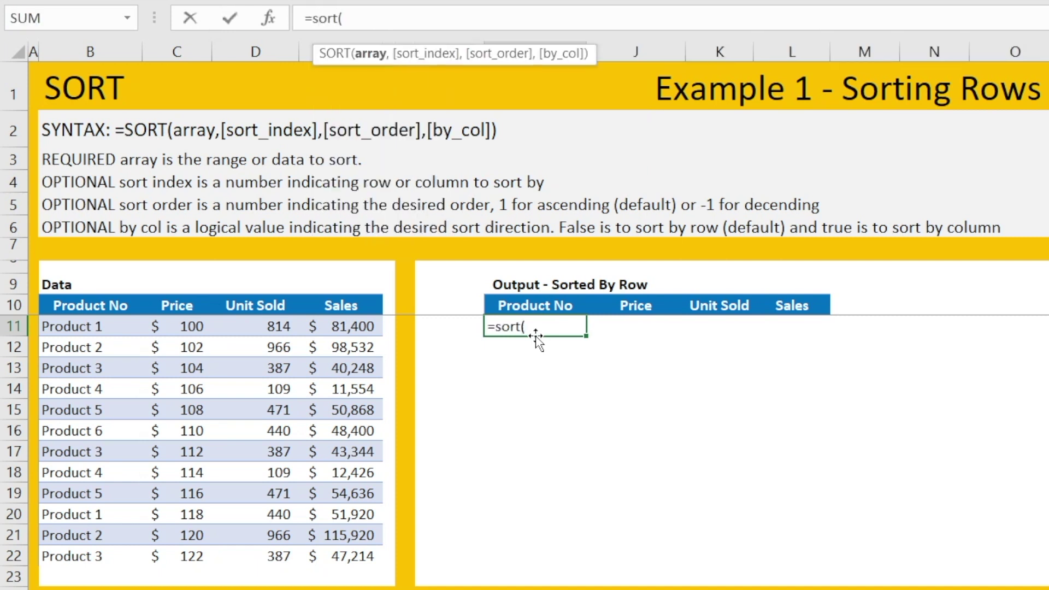
left_click_drag(89, 307, 321, 555)
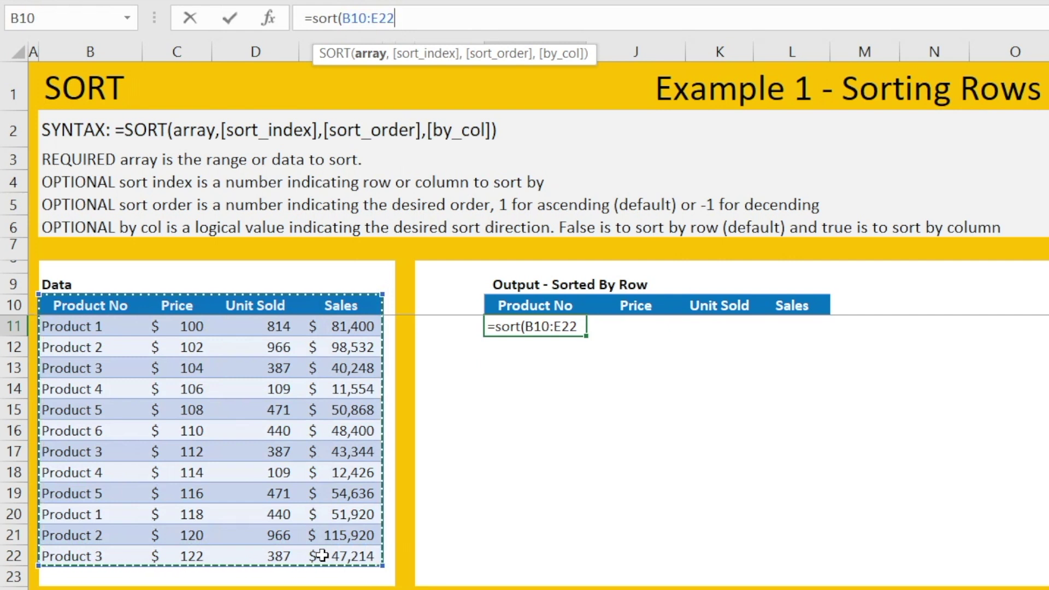
type(",")
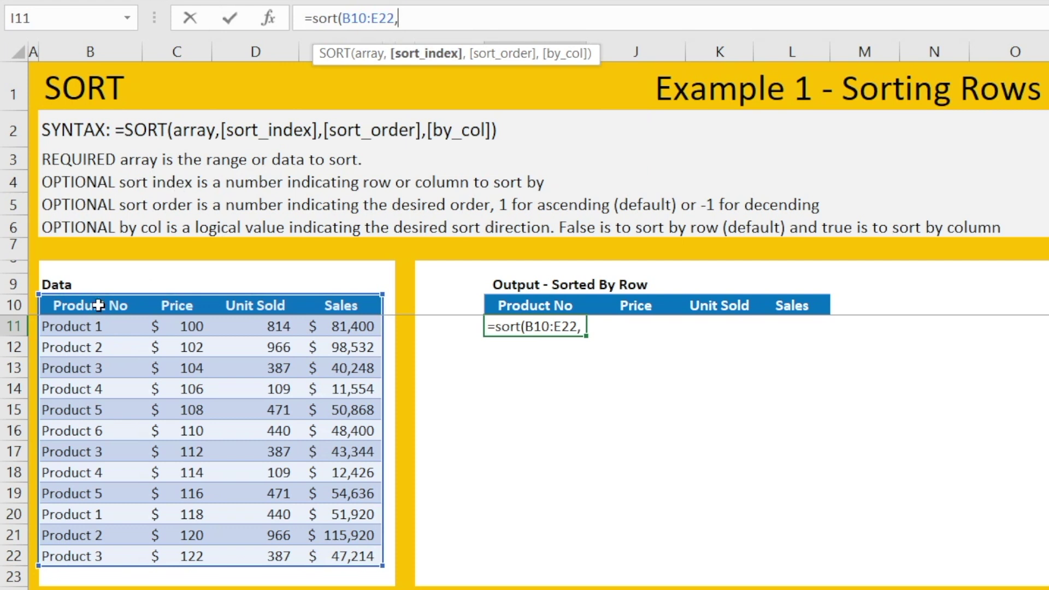
type("1")
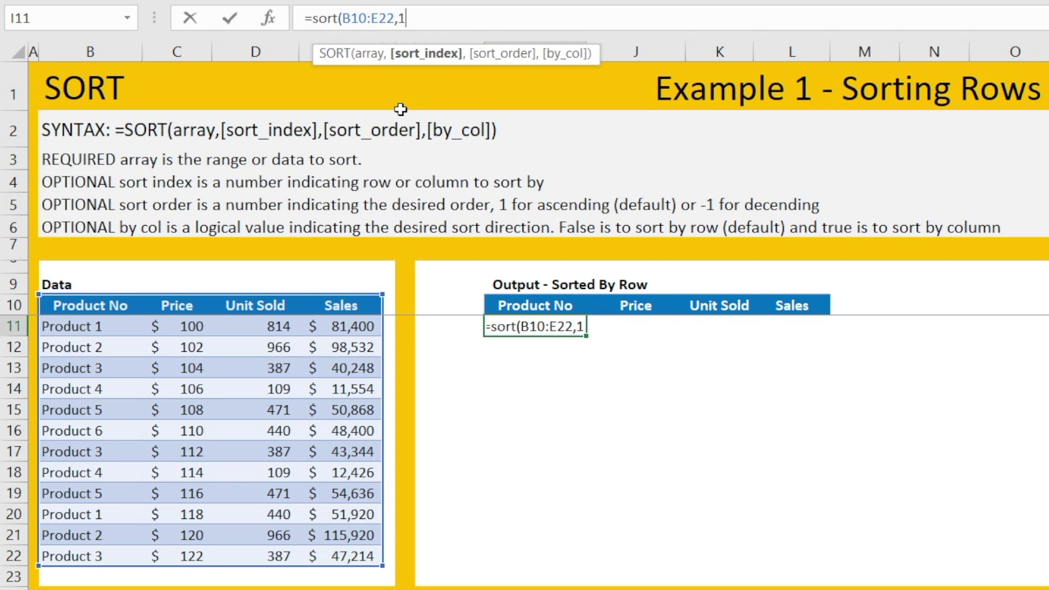
type(")")
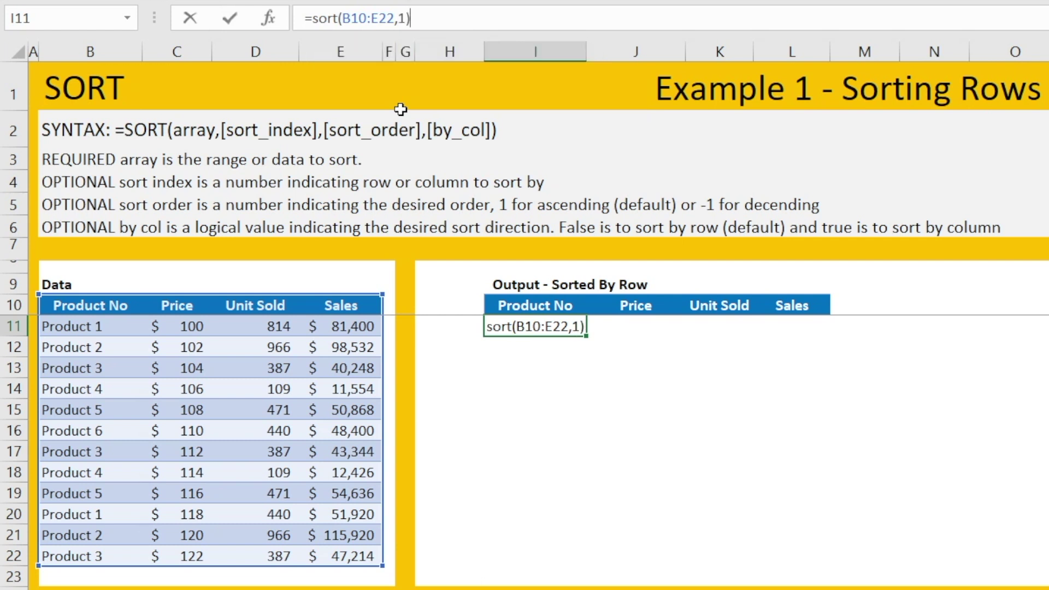
key("Return")
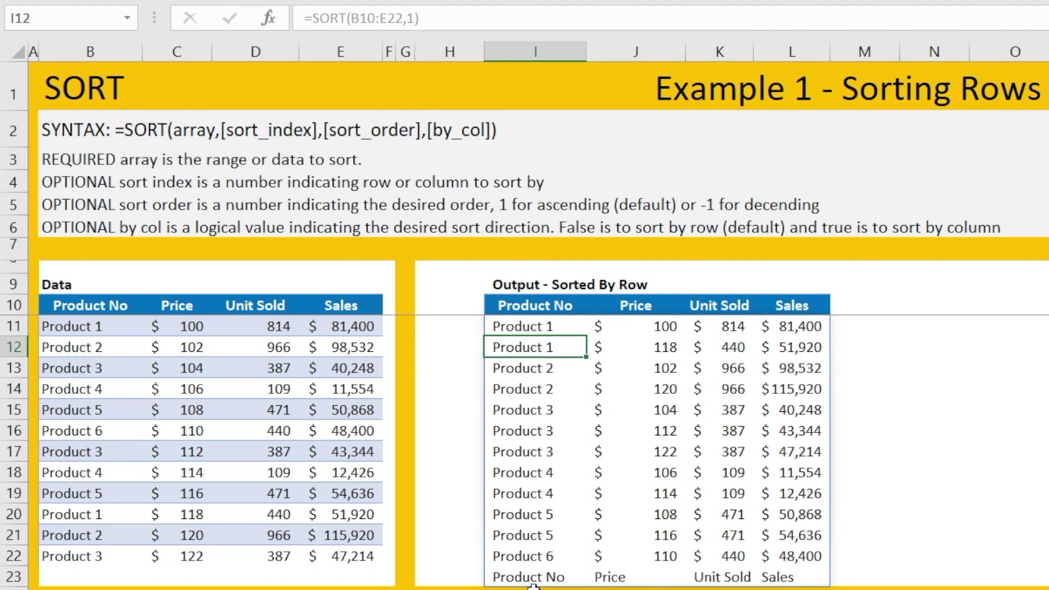
left_click_drag(528, 573, 794, 576)
Change I11's formula to =SORT(B11:E22,1) so the header row is excluded
left_click(513, 328)
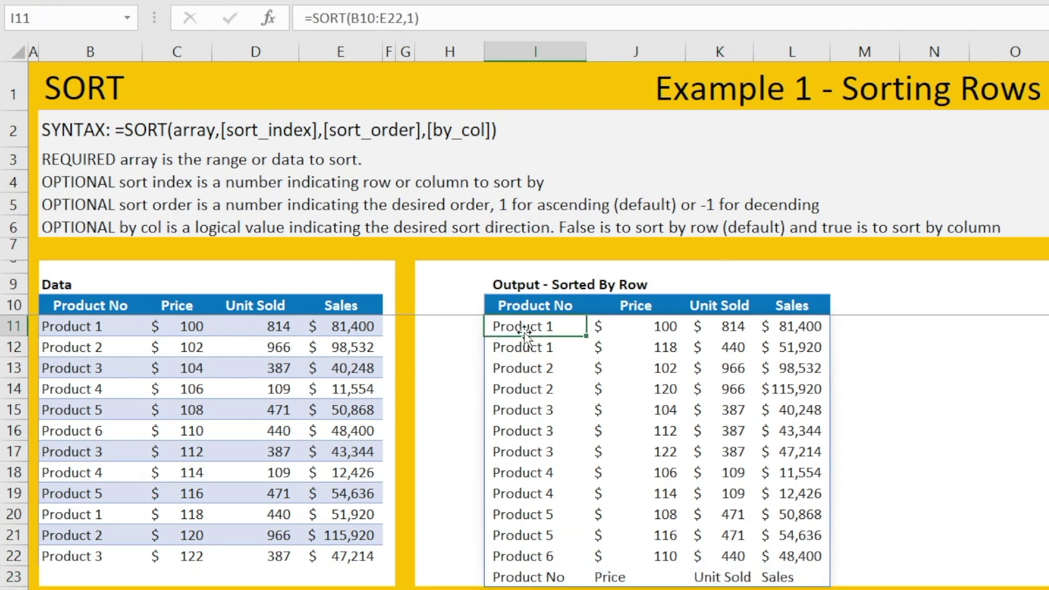
key("F2")
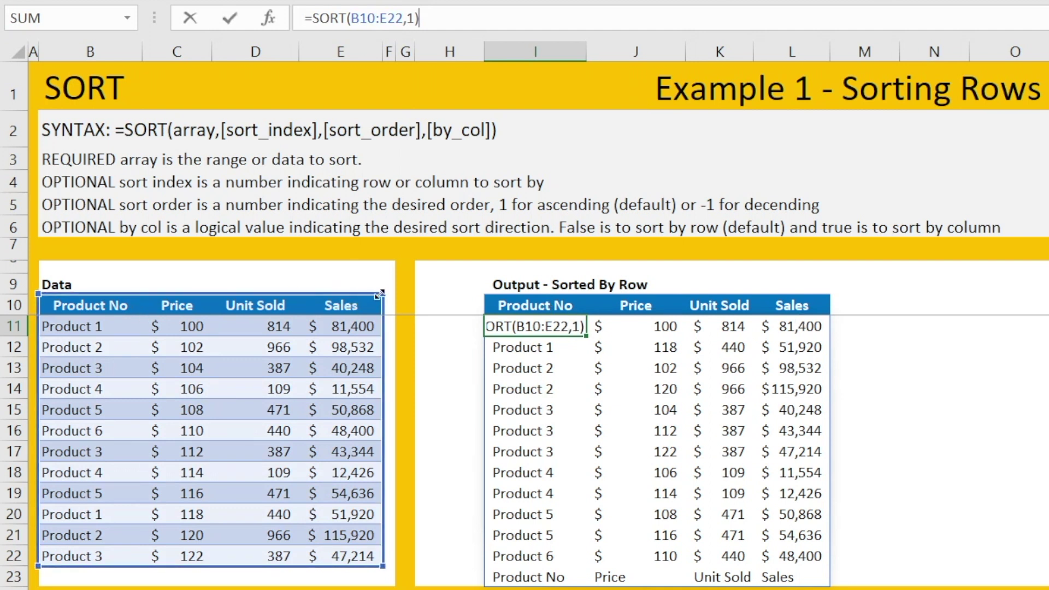
left_click_drag(380, 291, 385, 311)
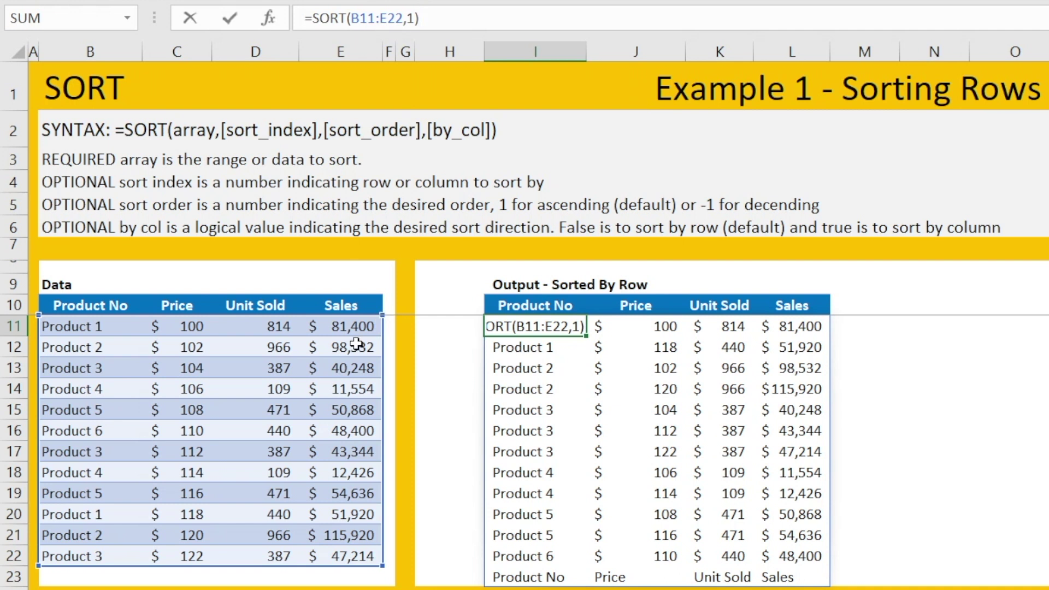
key("Return")
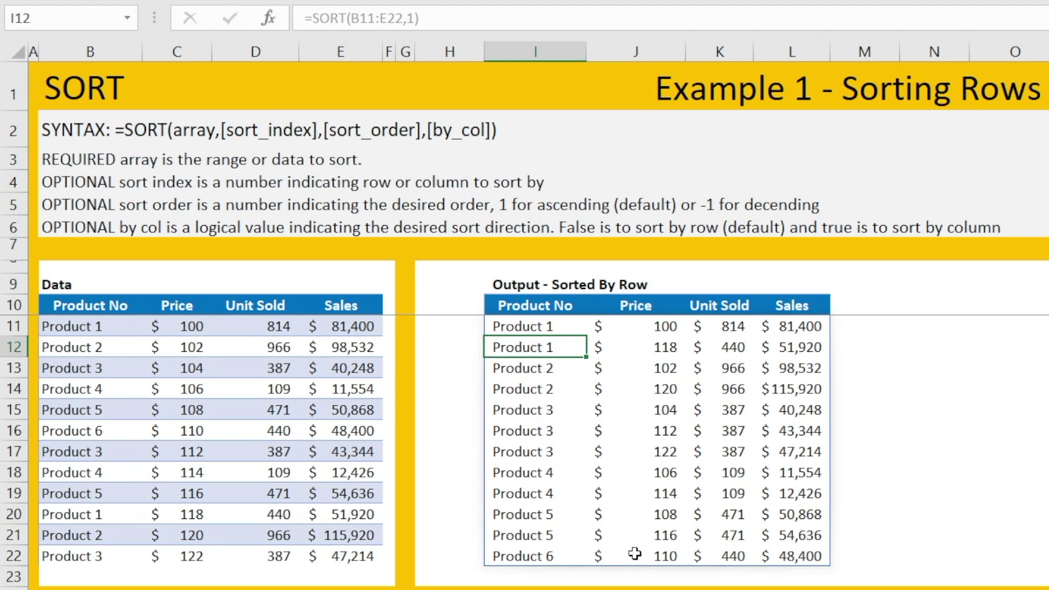
Change the sort index to 2, giving =SORT(B11:E22,2) with prices ascending from 100 to 122
left_click(529, 321)
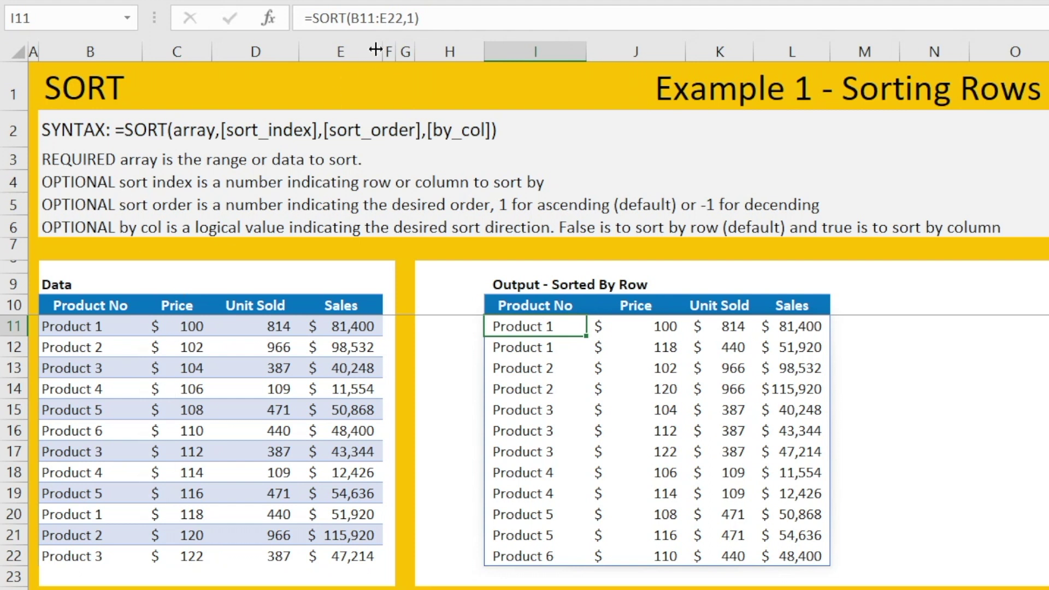
left_click(422, 19)
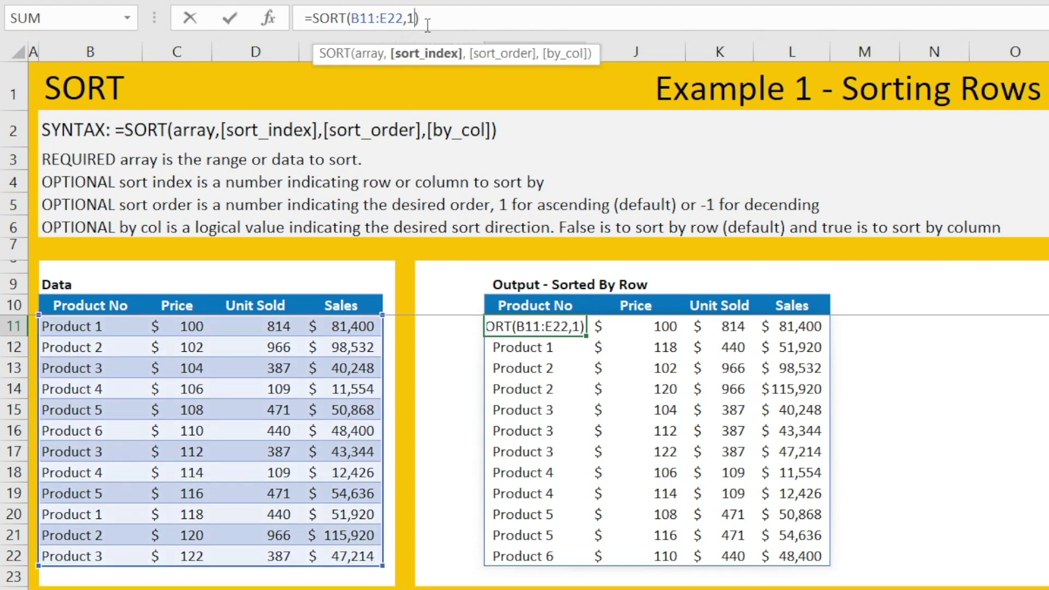
key("BackSpace")
type("2")
key("Return")
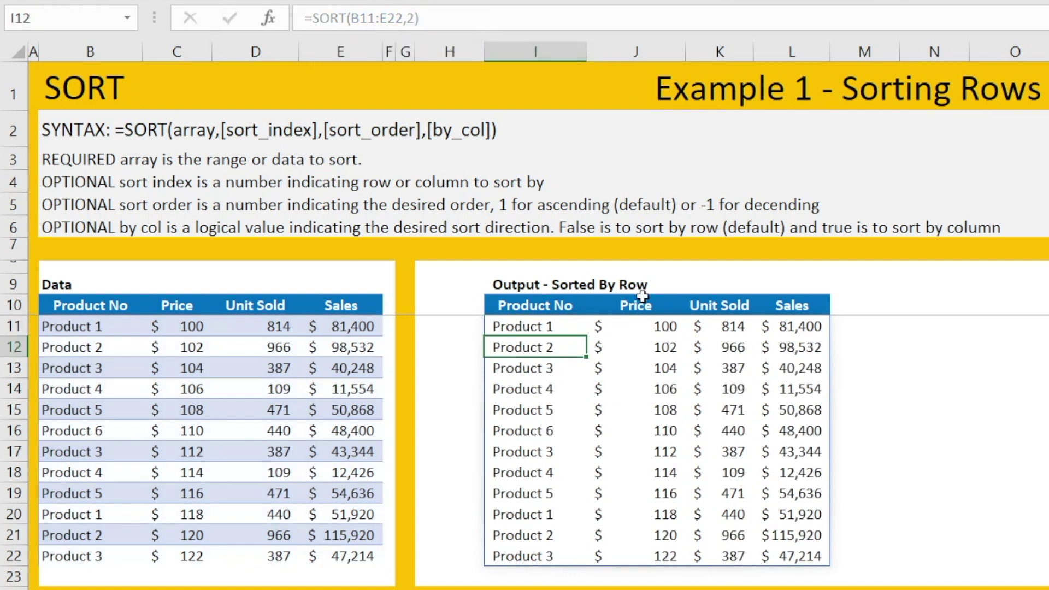
left_click(633, 330)
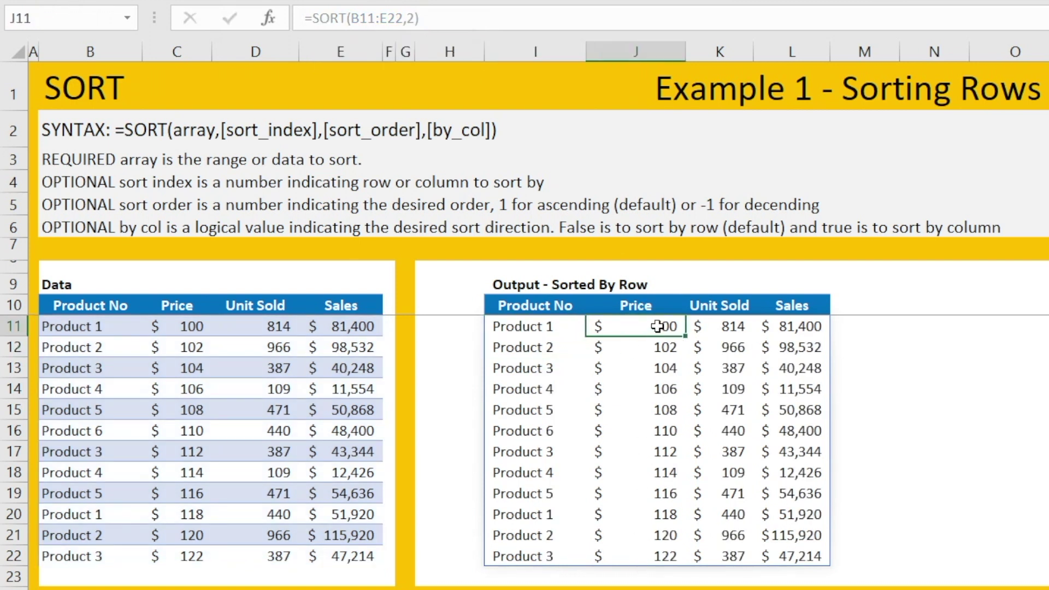
left_click(656, 556)
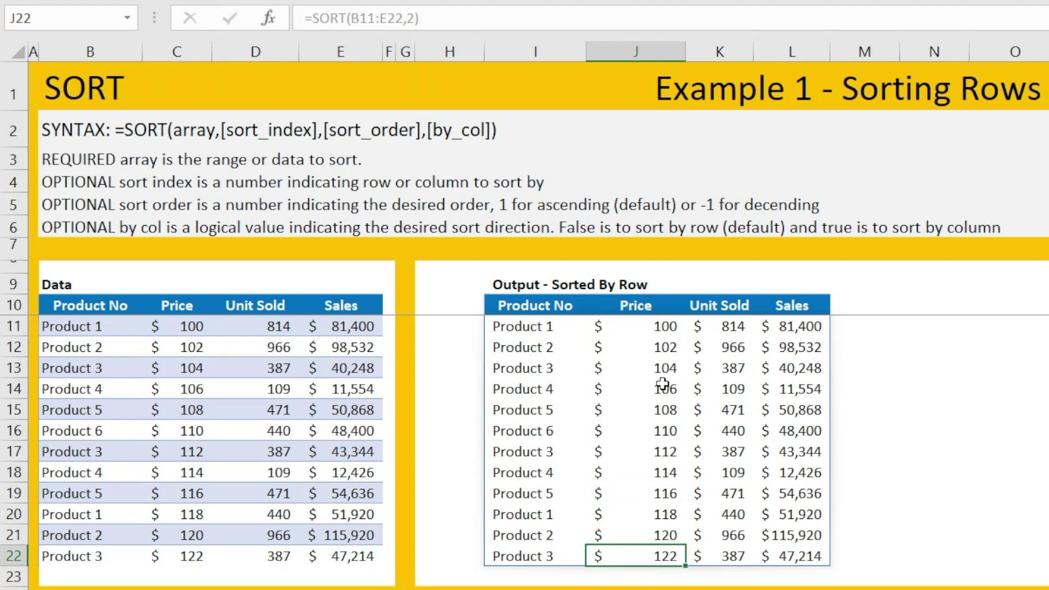
left_click(653, 330)
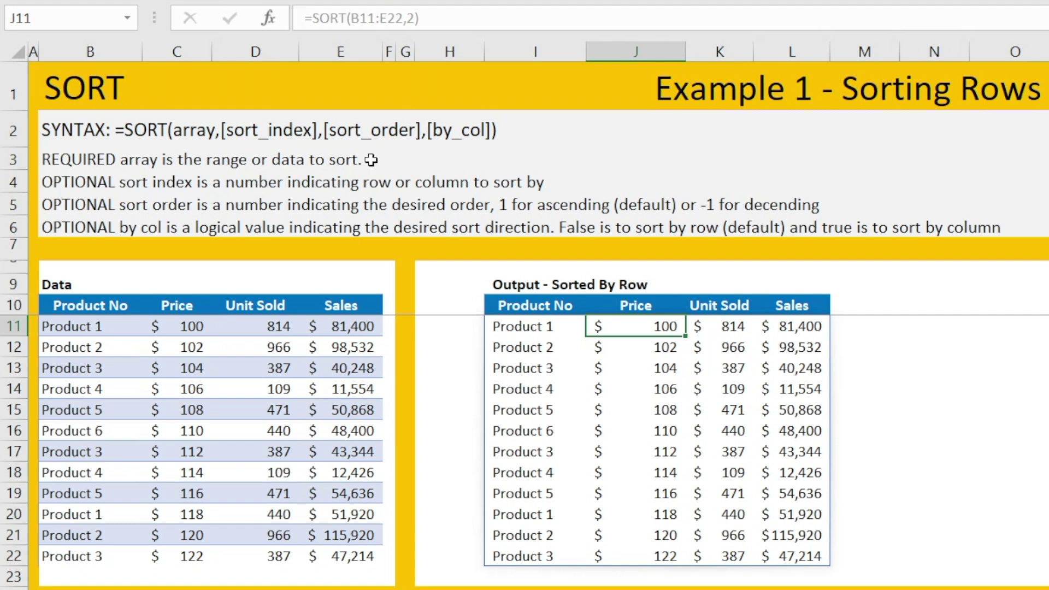
left_click(528, 322)
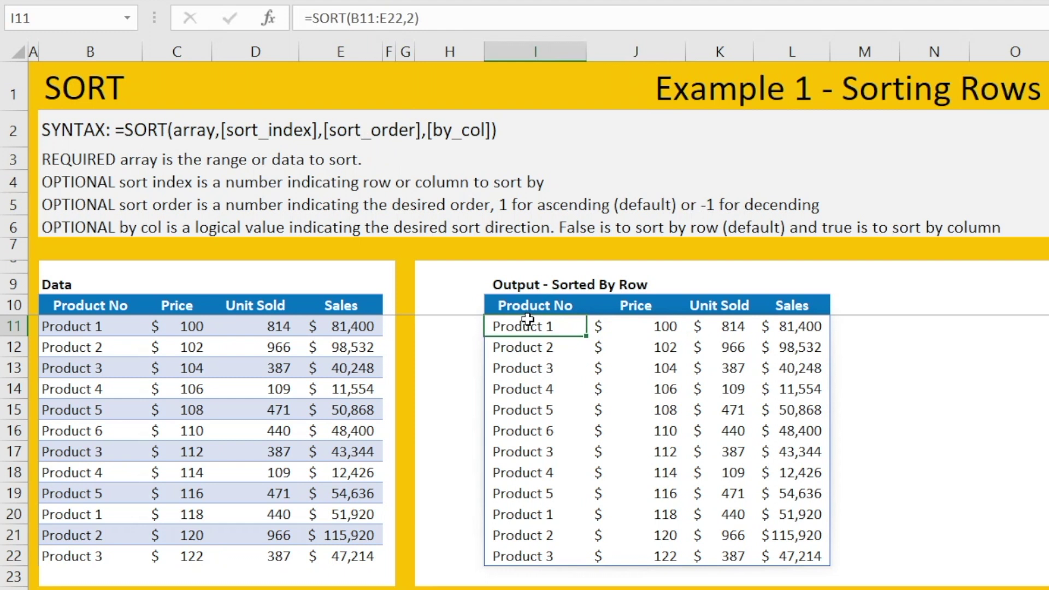
left_click(410, 15)
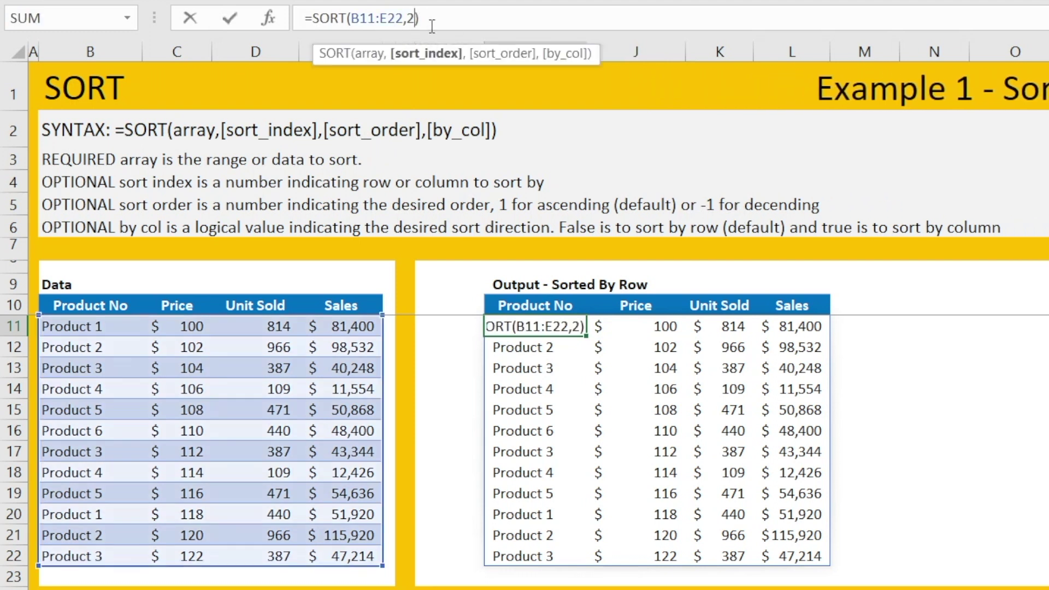
type(",-1")
key("Return")
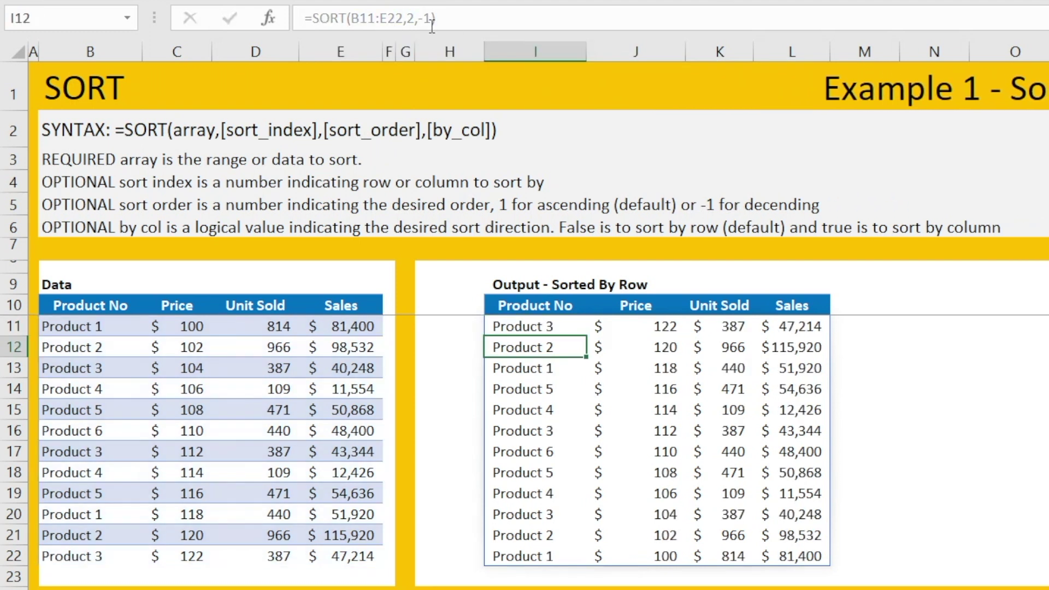
left_click_drag(663, 326, 670, 548)
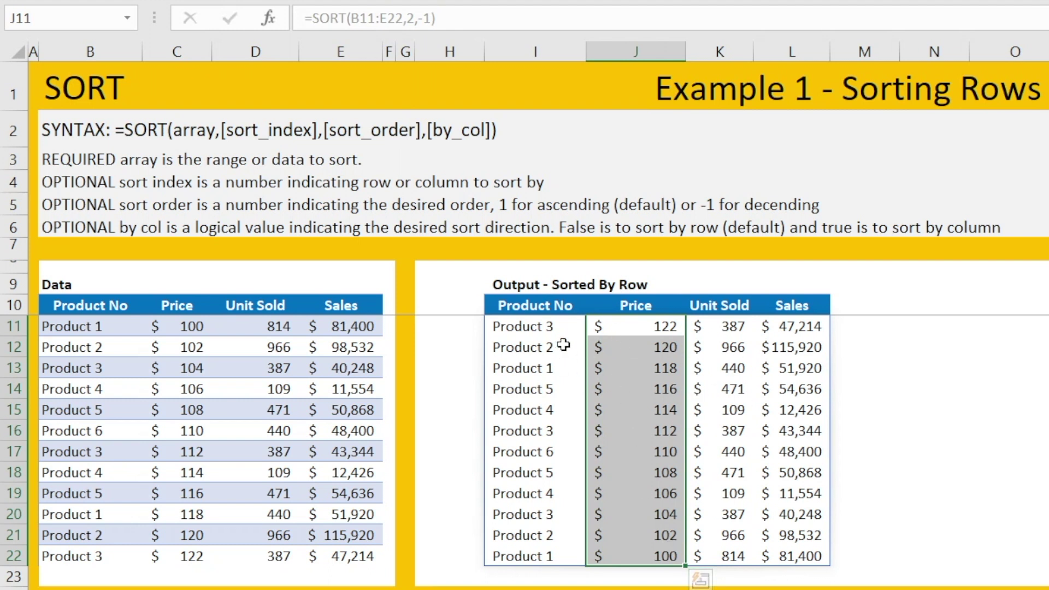
left_click(546, 328)
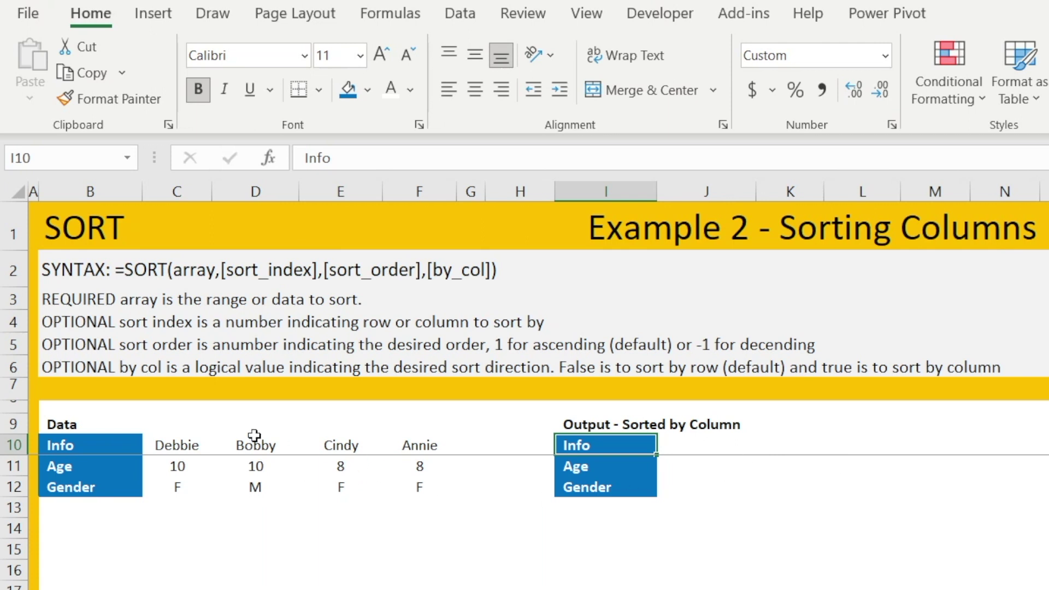
Review the Example 2 data block B10:F12: Info names, Age and Gender rows, plus the empty output area
left_click_drag(82, 437, 409, 494)
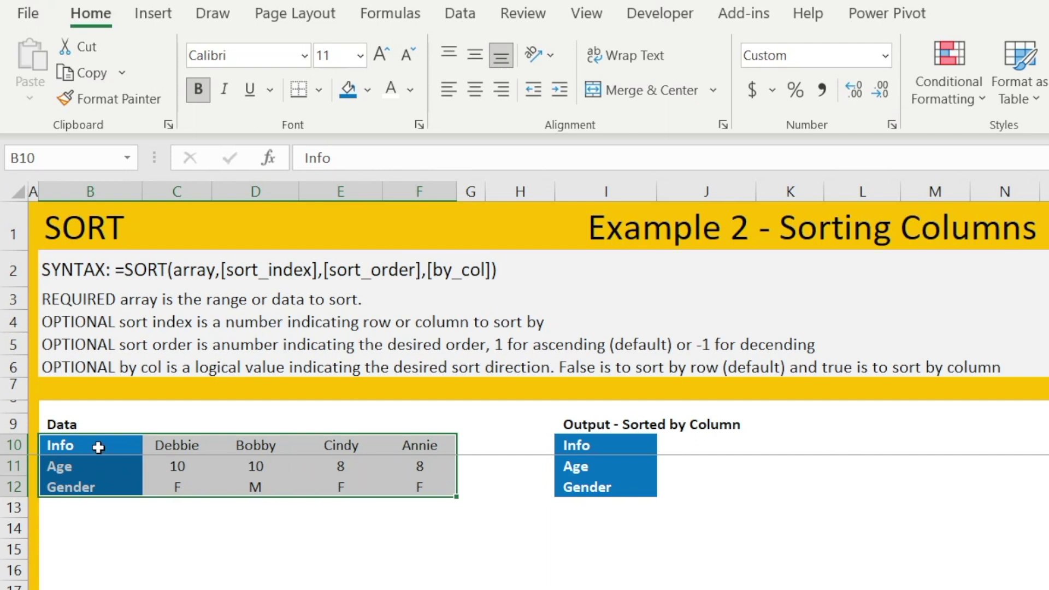
left_click(99, 447)
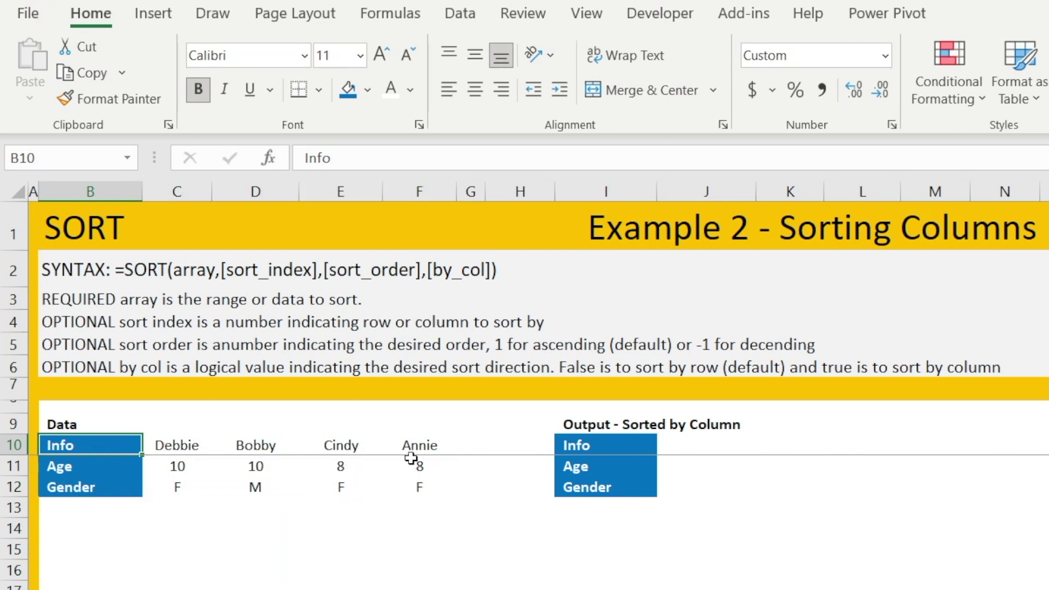
left_click(98, 464)
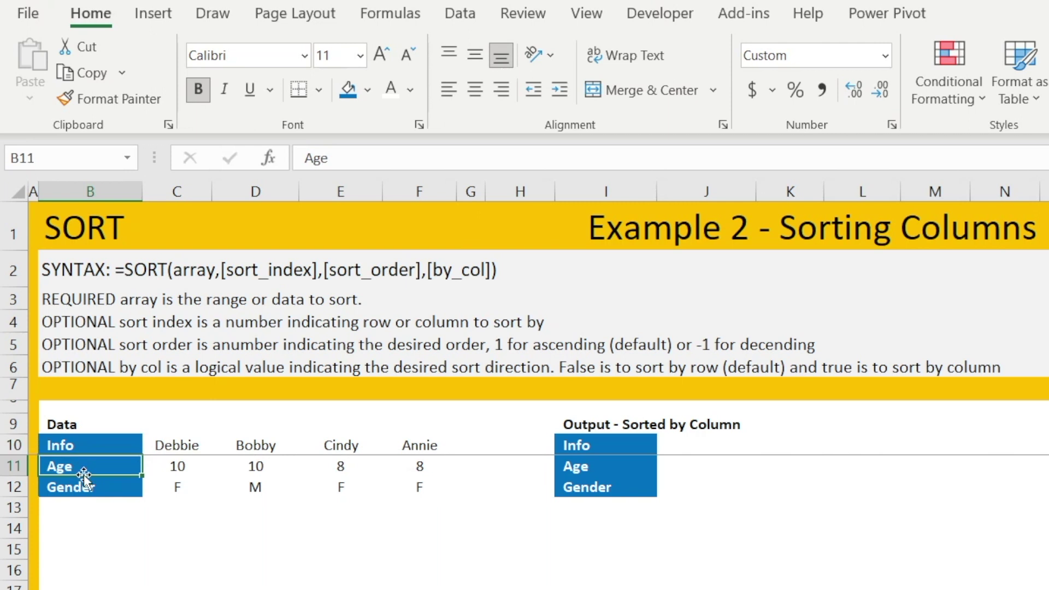
left_click(113, 487)
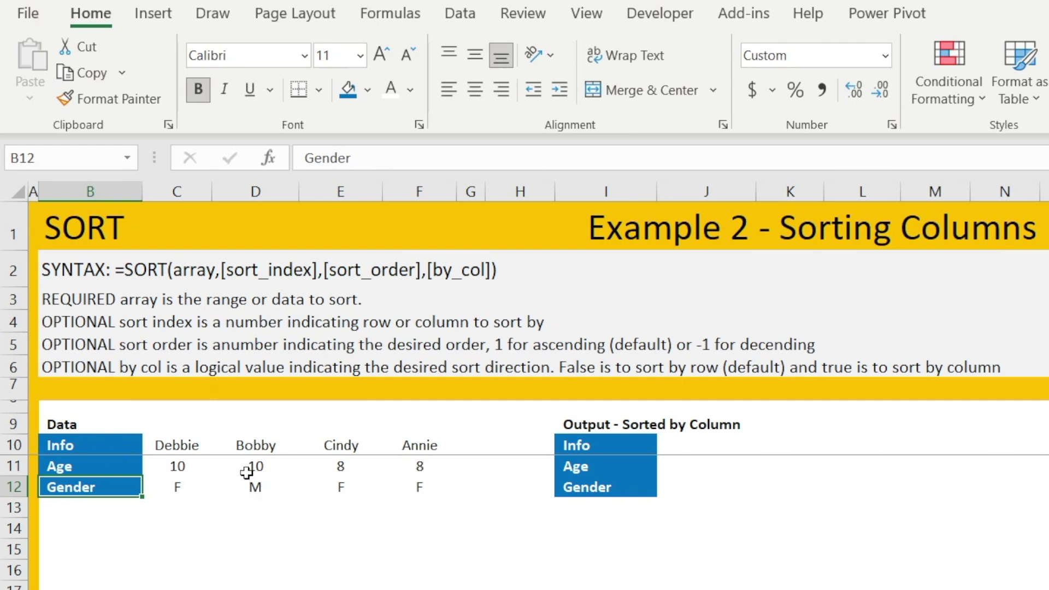
left_click_drag(155, 446, 418, 446)
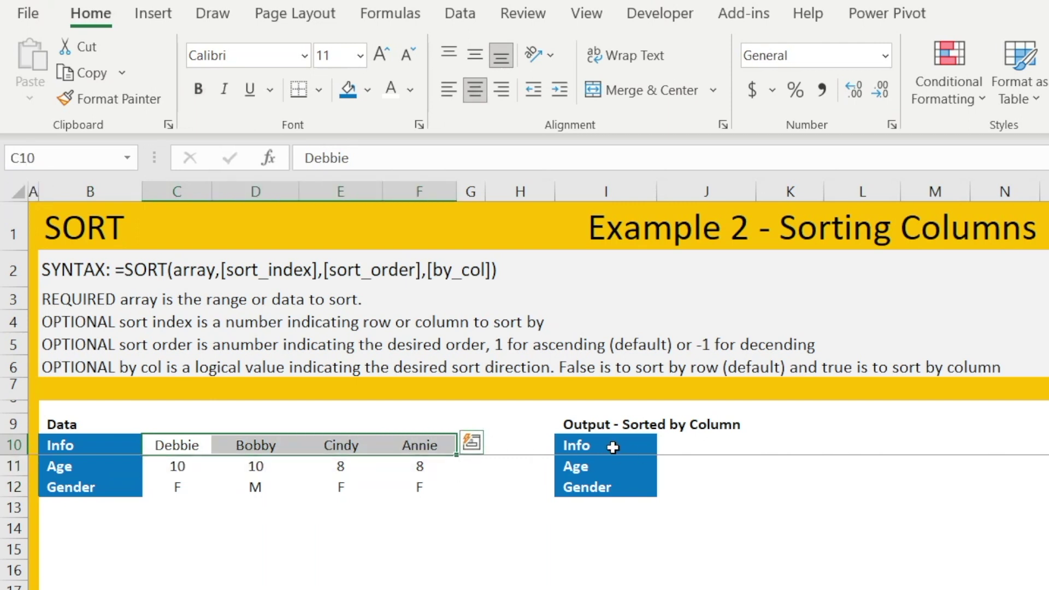
left_click_drag(596, 441, 1002, 477)
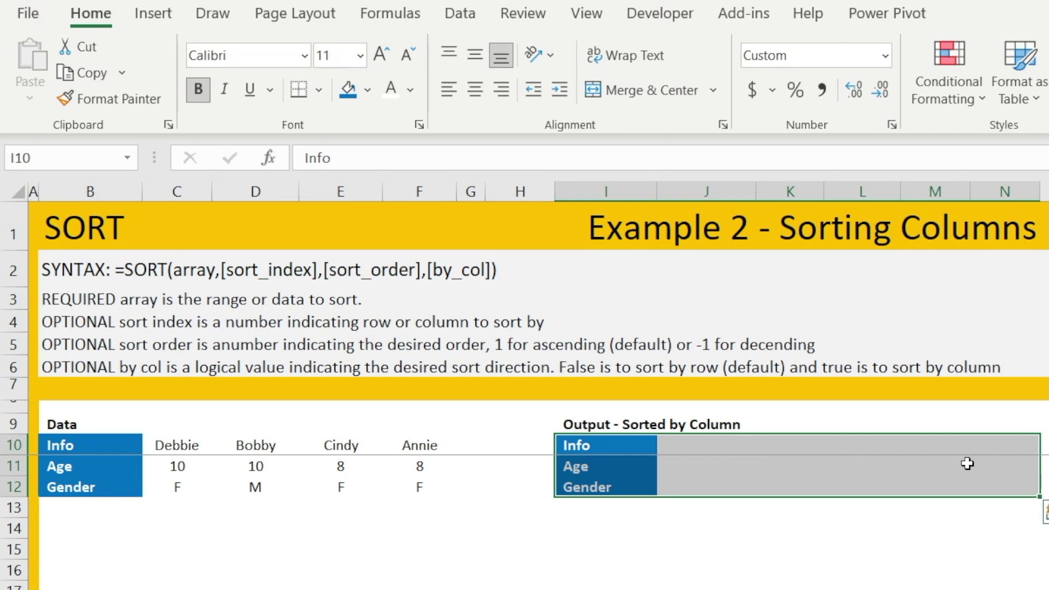
left_click(857, 517)
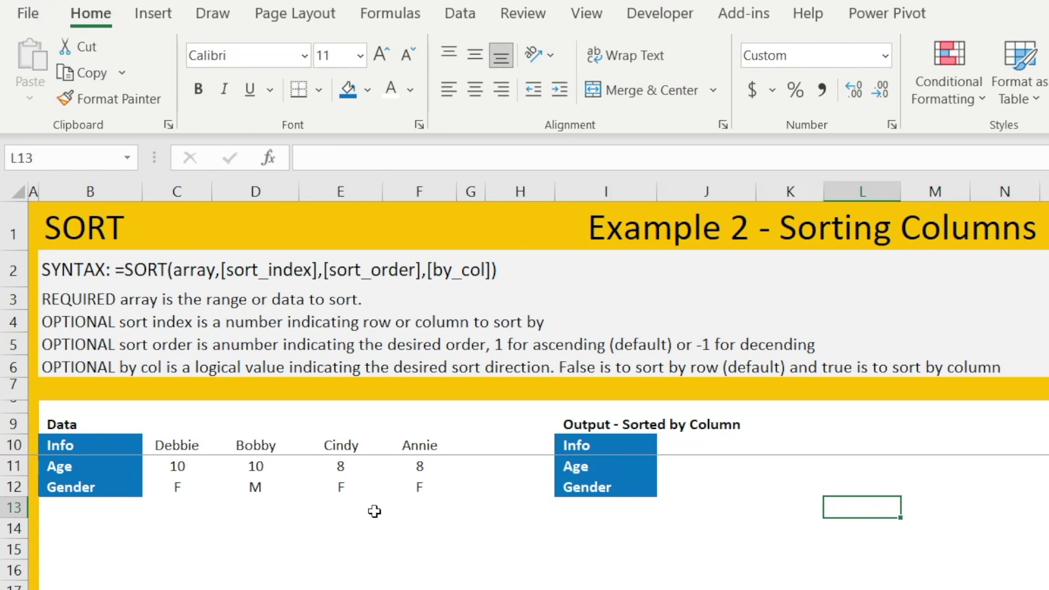
left_click_drag(83, 444, 405, 487)
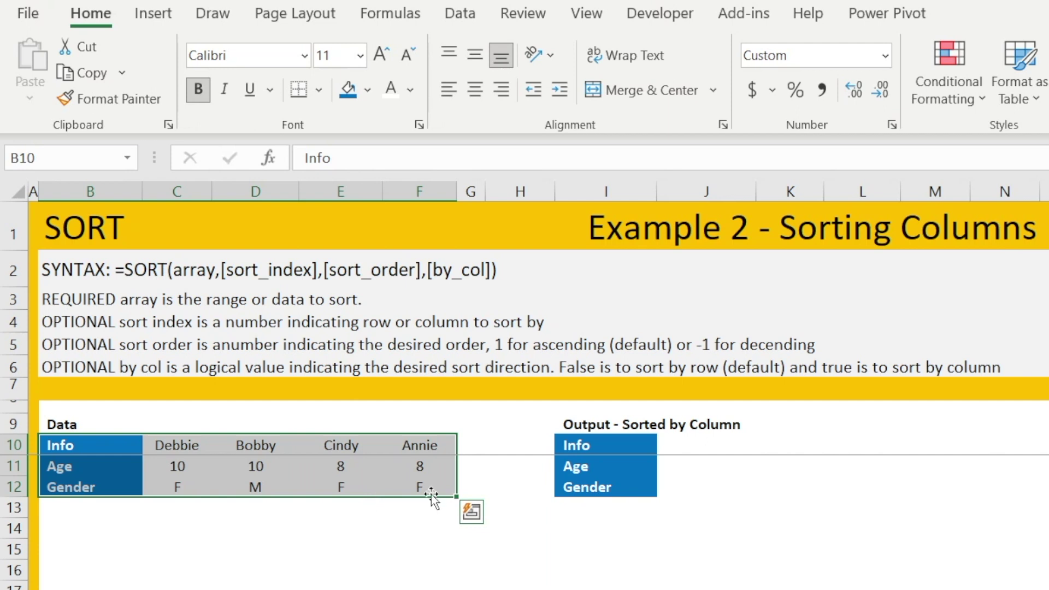
Enter =SORT(C10:F12,1,1,TRUE) in J10 to spill columns ordered Annie, Bobby, Cindy, Debbie
left_click(712, 440)
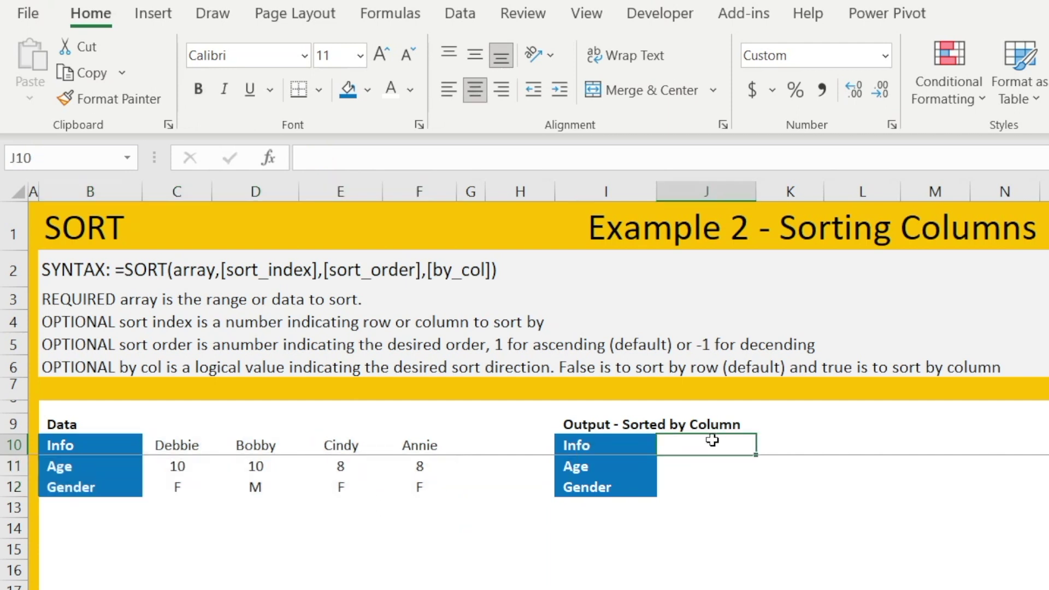
type("=sort(")
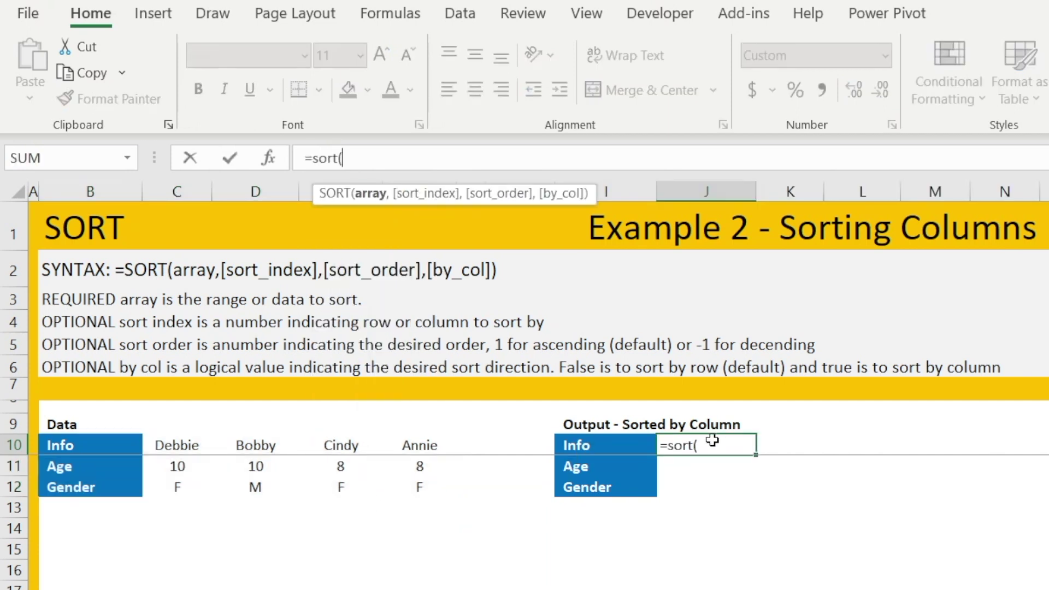
left_click_drag(167, 442, 430, 497)
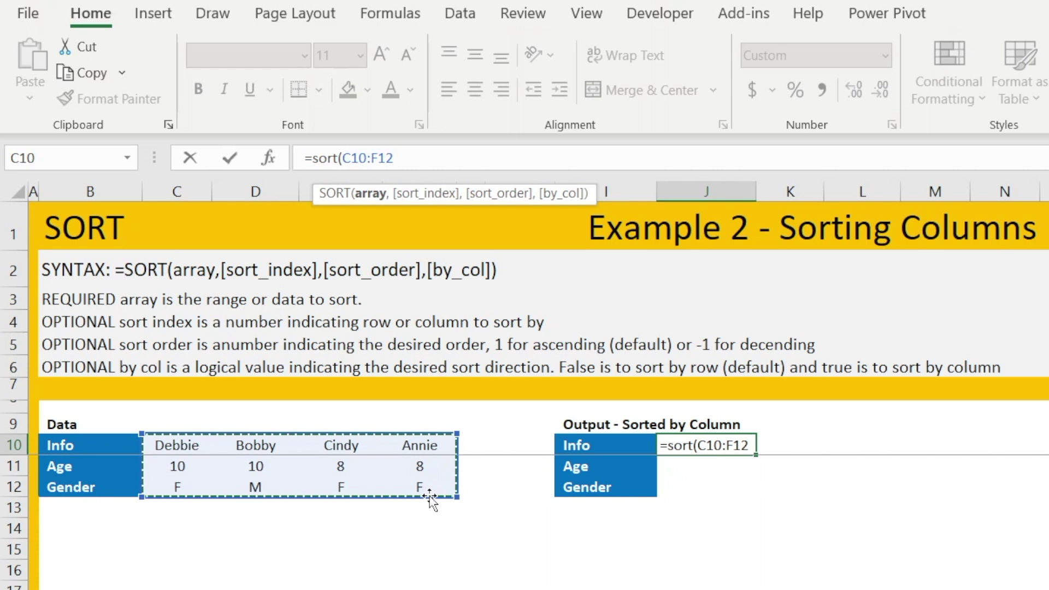
type(",")
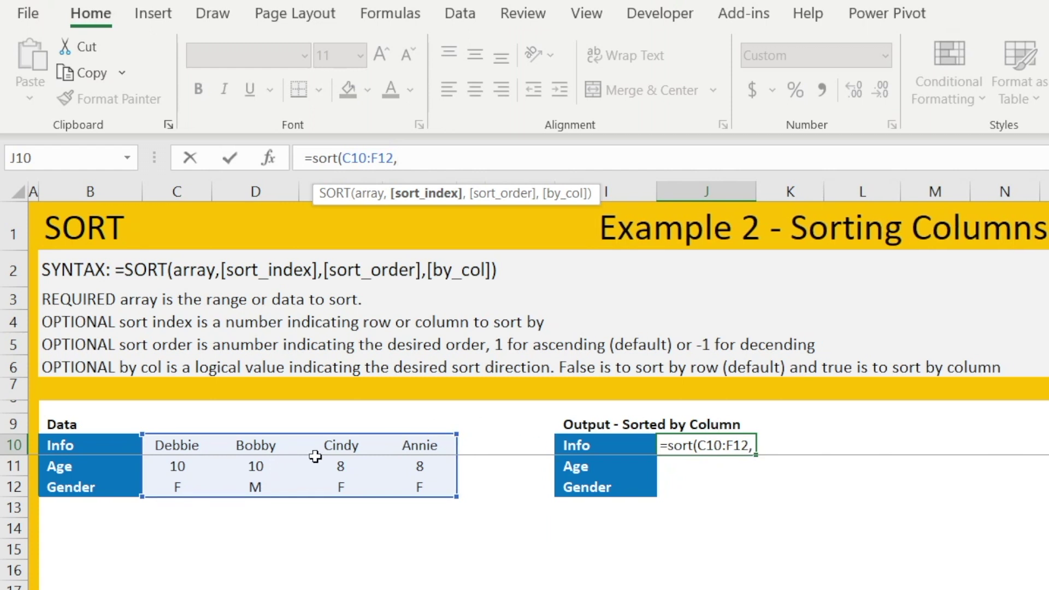
type("1")
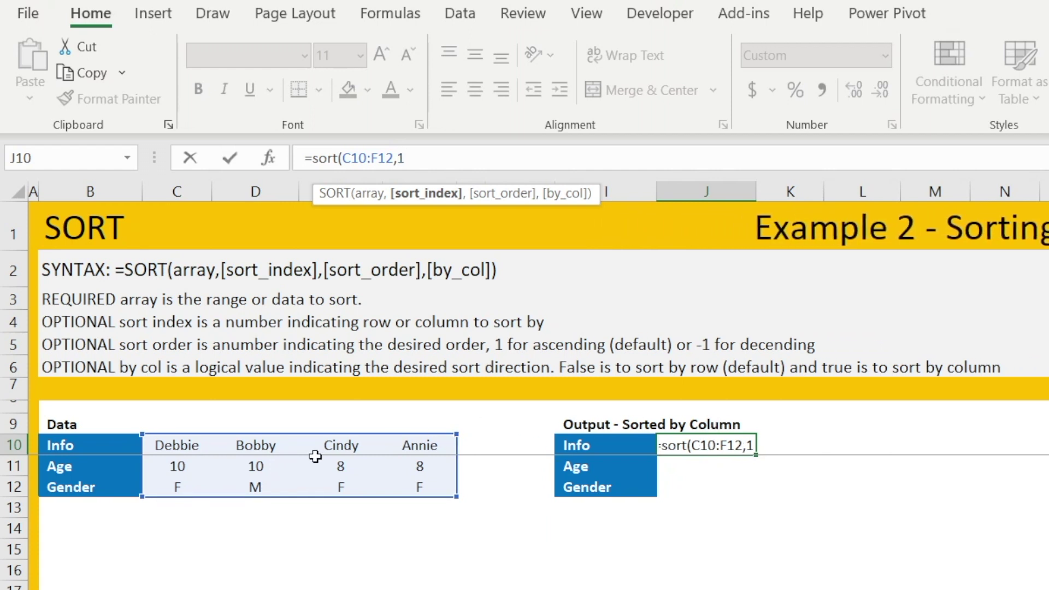
type(",")
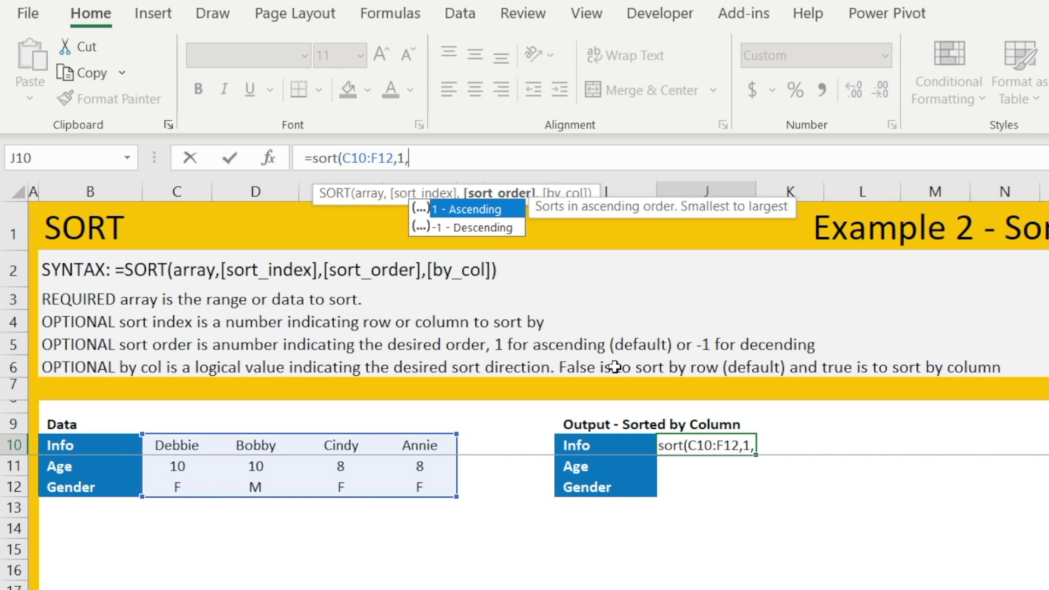
type("1,")
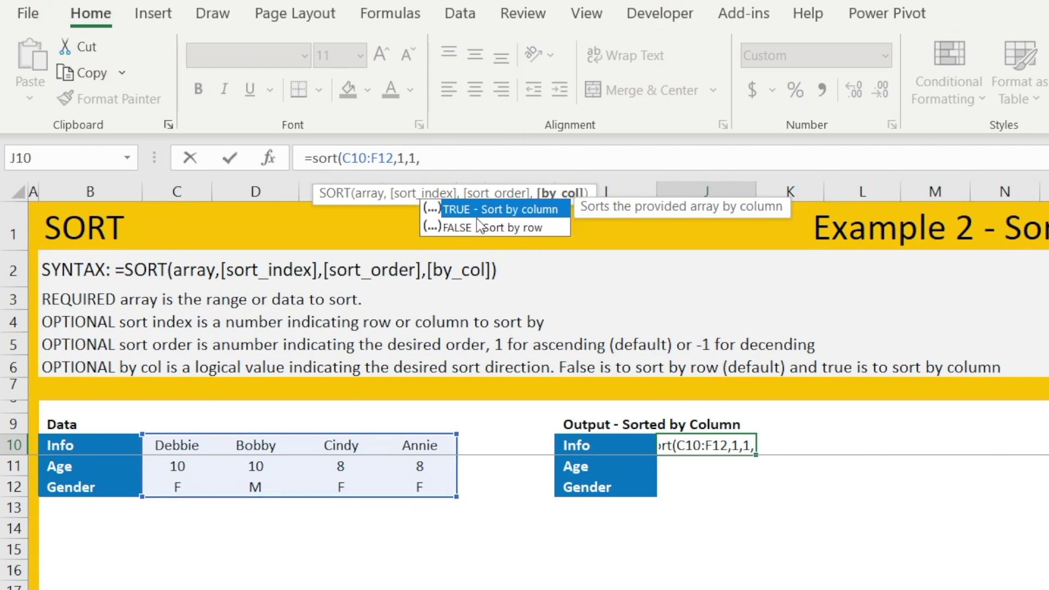
type("true)")
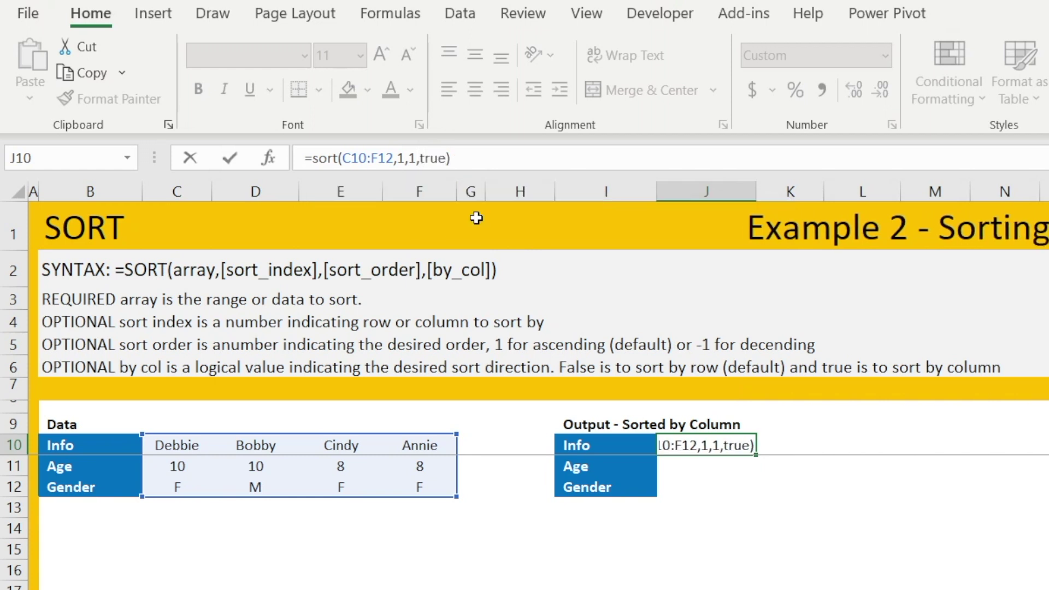
key("Return")
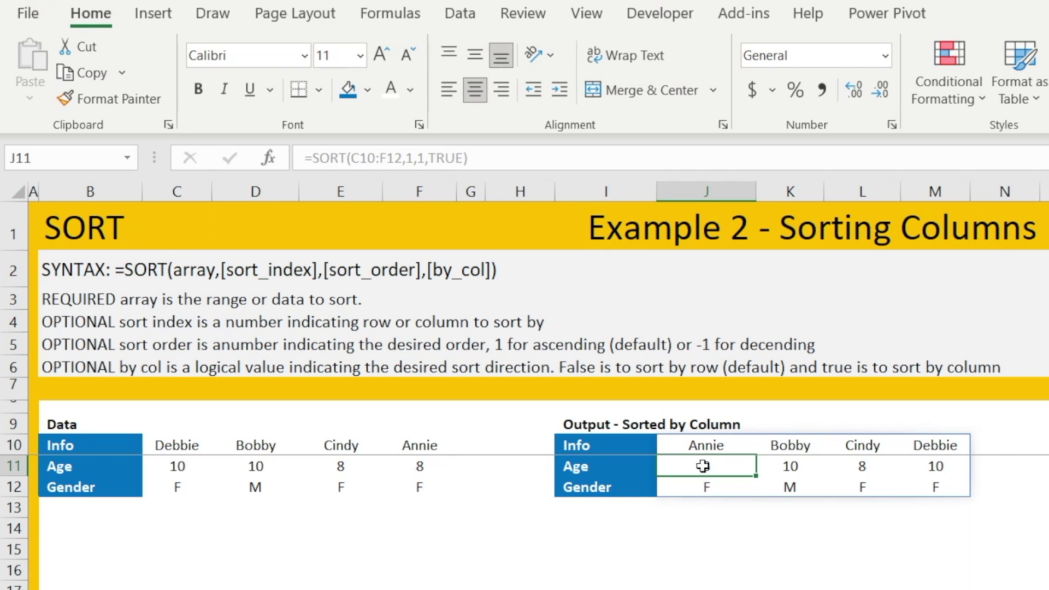
left_click(709, 490)
left_click_drag(705, 443, 921, 494)
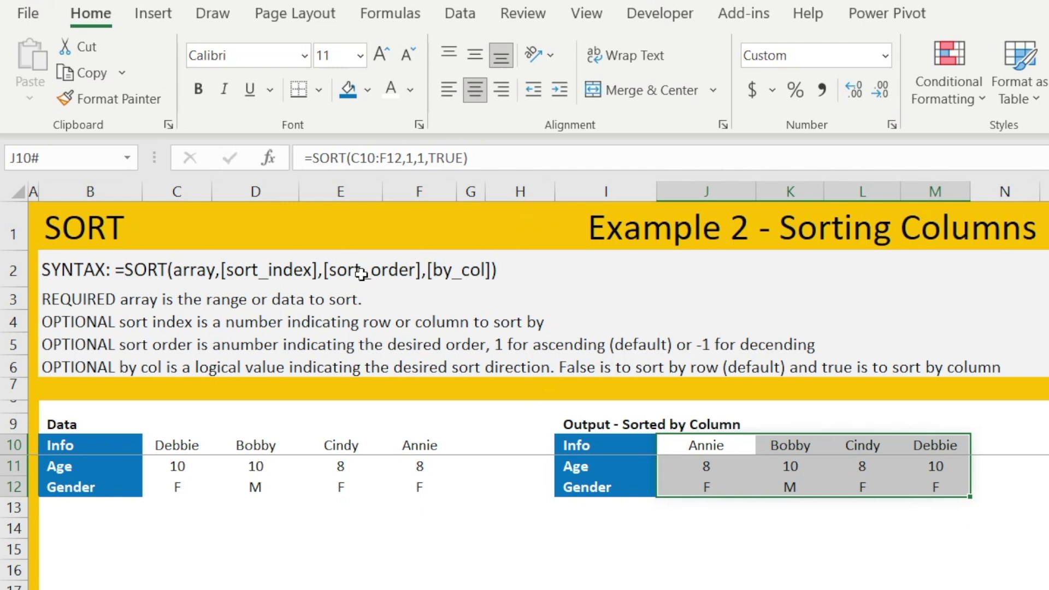
Change J10's formula to =SORT(C10:F12,1,-1,TRUE) so names run Debbie to Annie
left_click(423, 158)
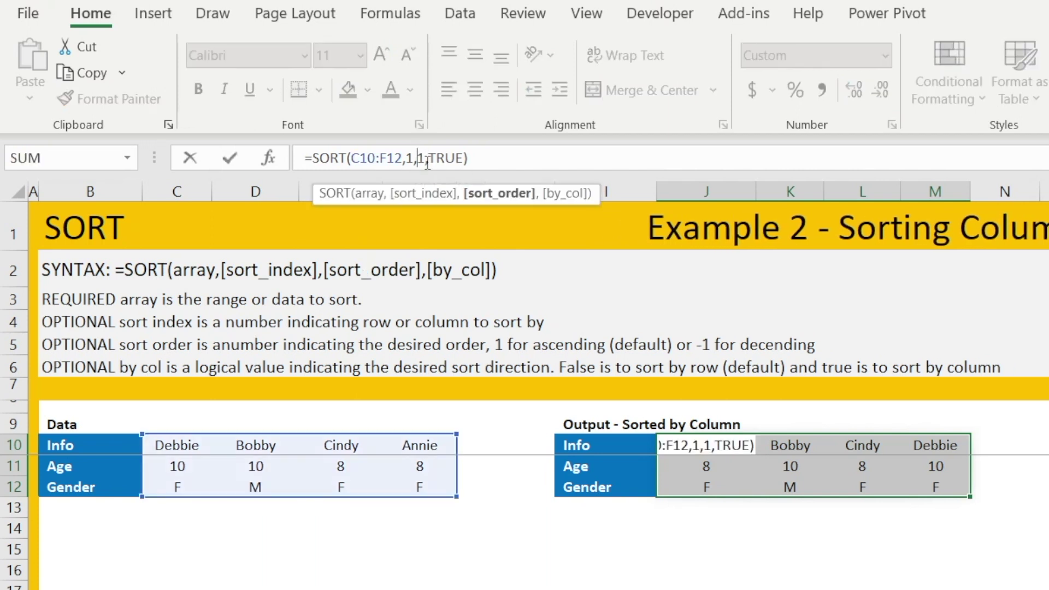
type("-")
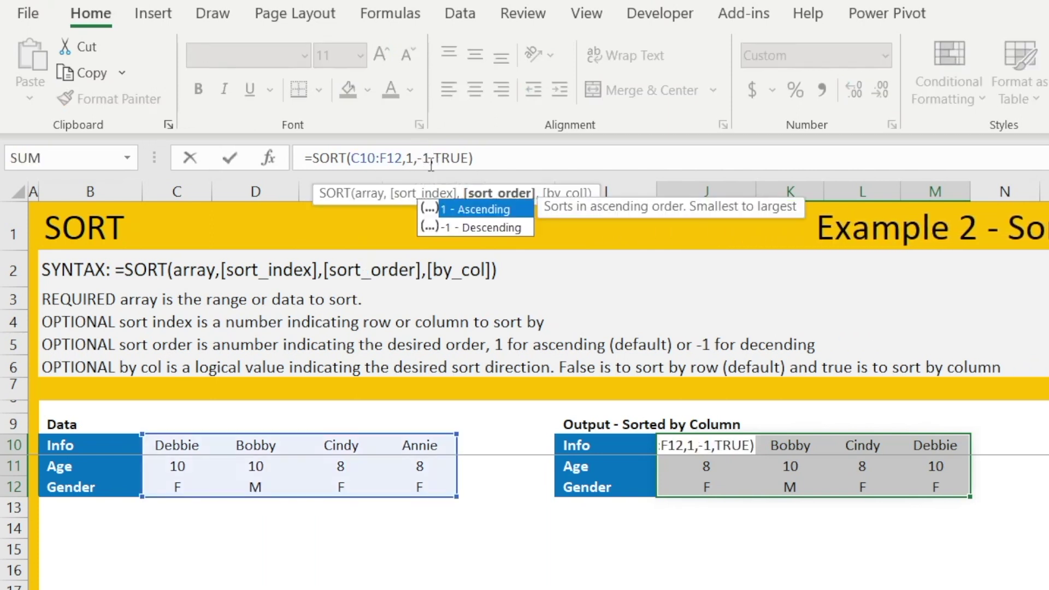
key("ctrl+Return")
left_click(916, 445)
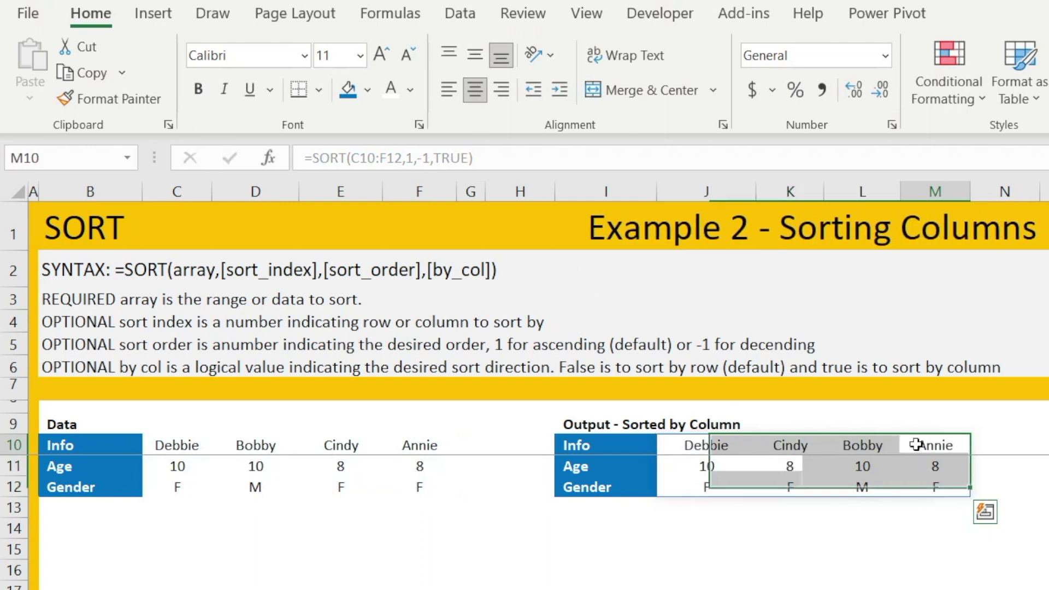
left_click(878, 530)
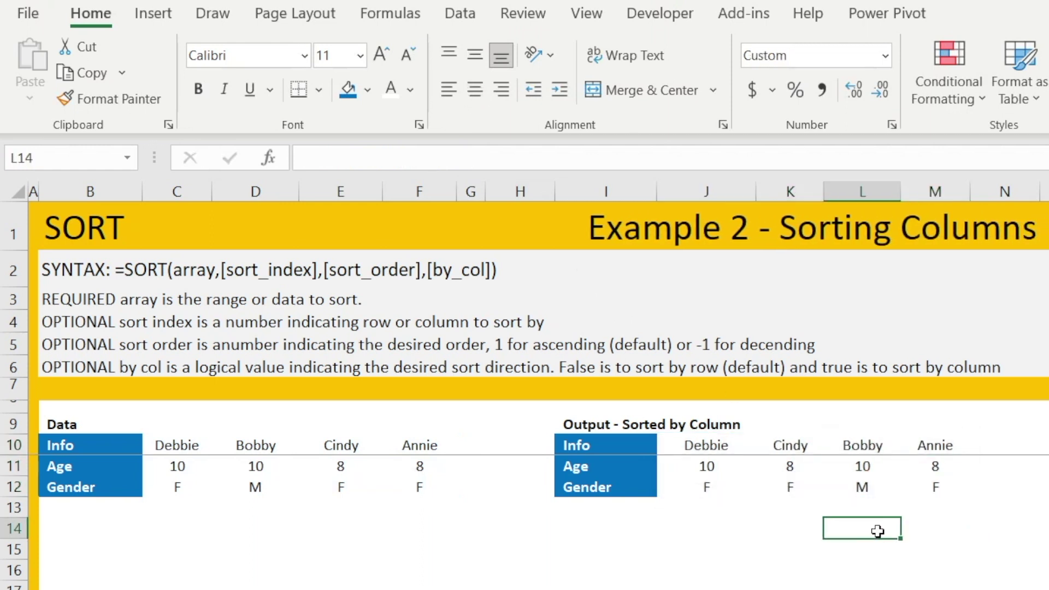